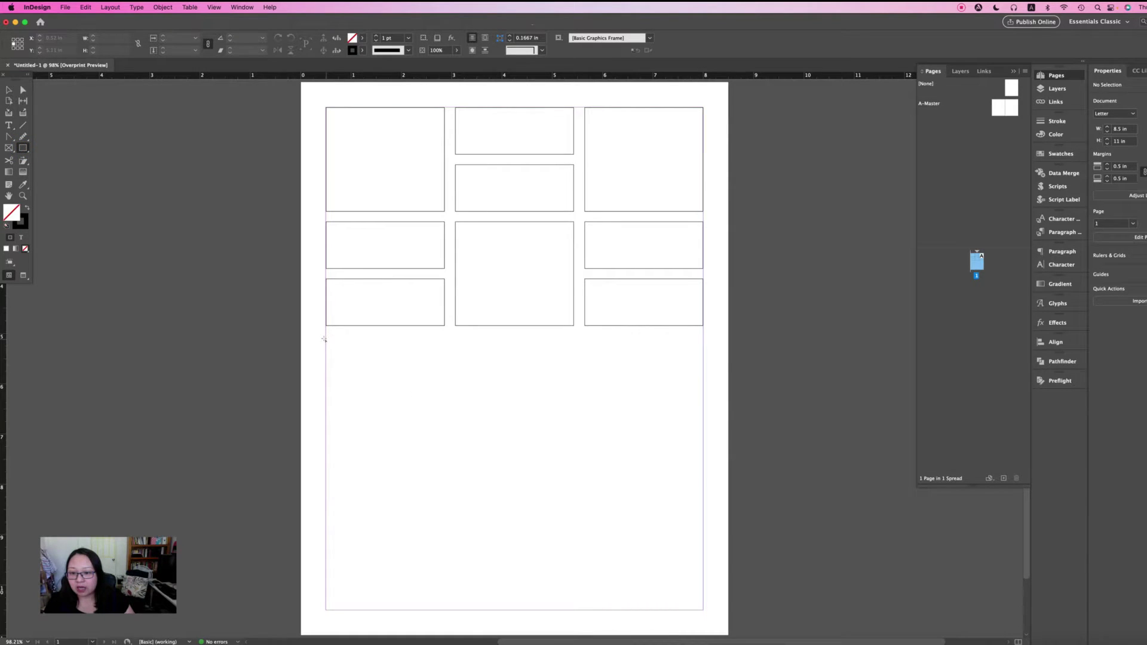
- Draw a tall, narrow rectangle frame in the lower-left area below the panel grid
mouse_move(325, 339)
mouse_down()
mouse_move(350, 489)
mouse_move(341, 439)
mouse_up()
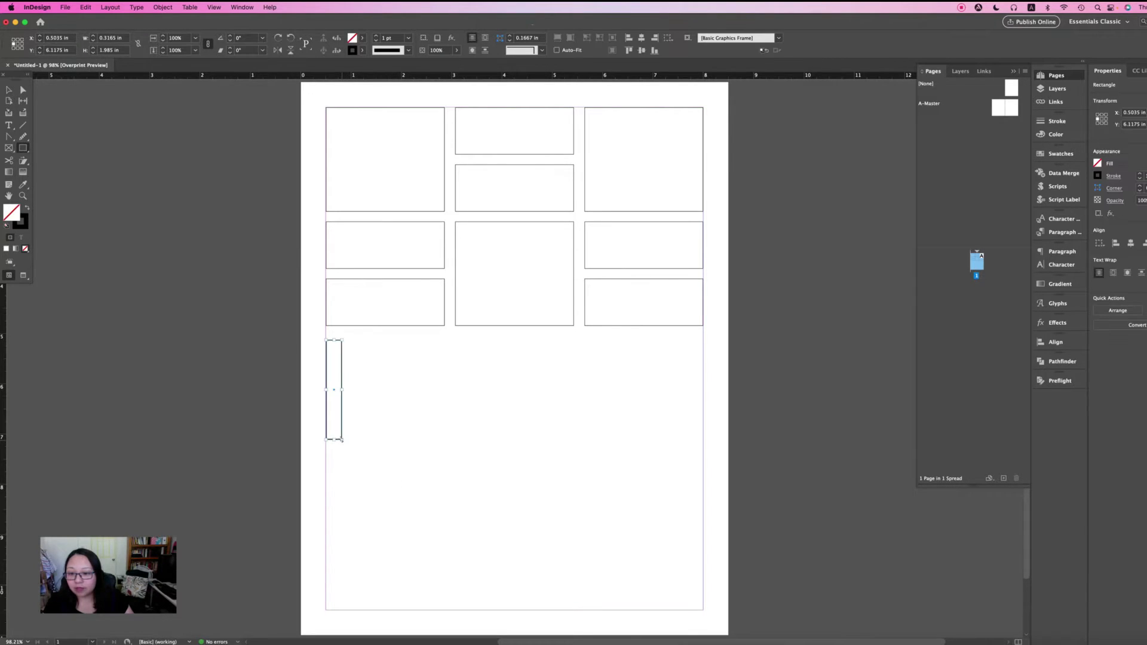
key(v)
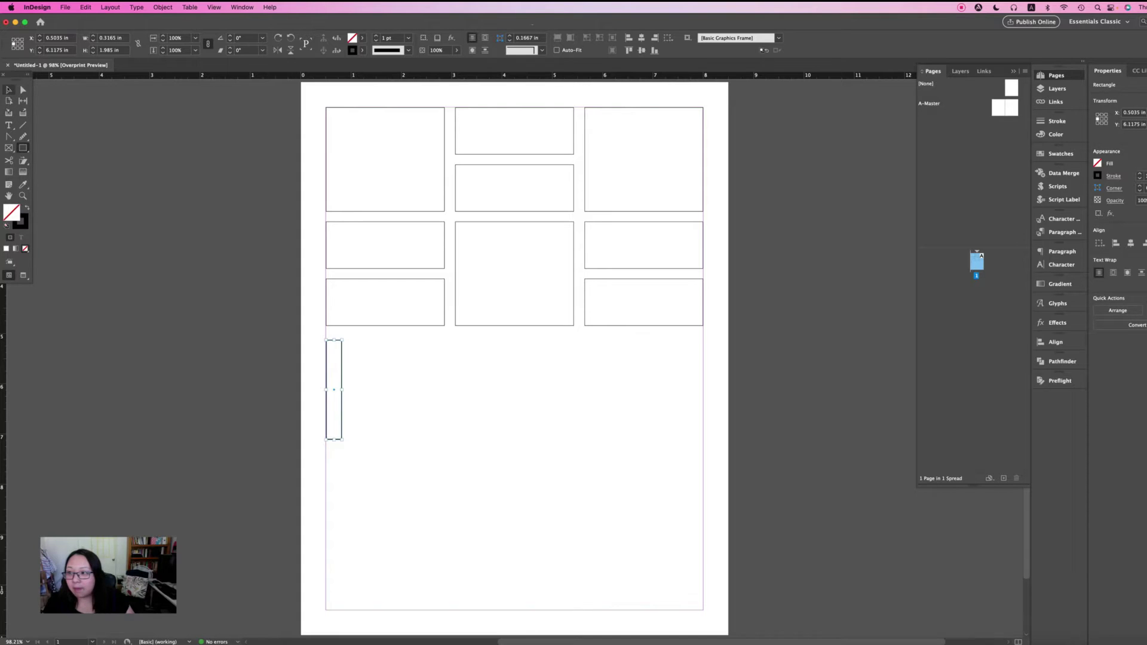
key(v)
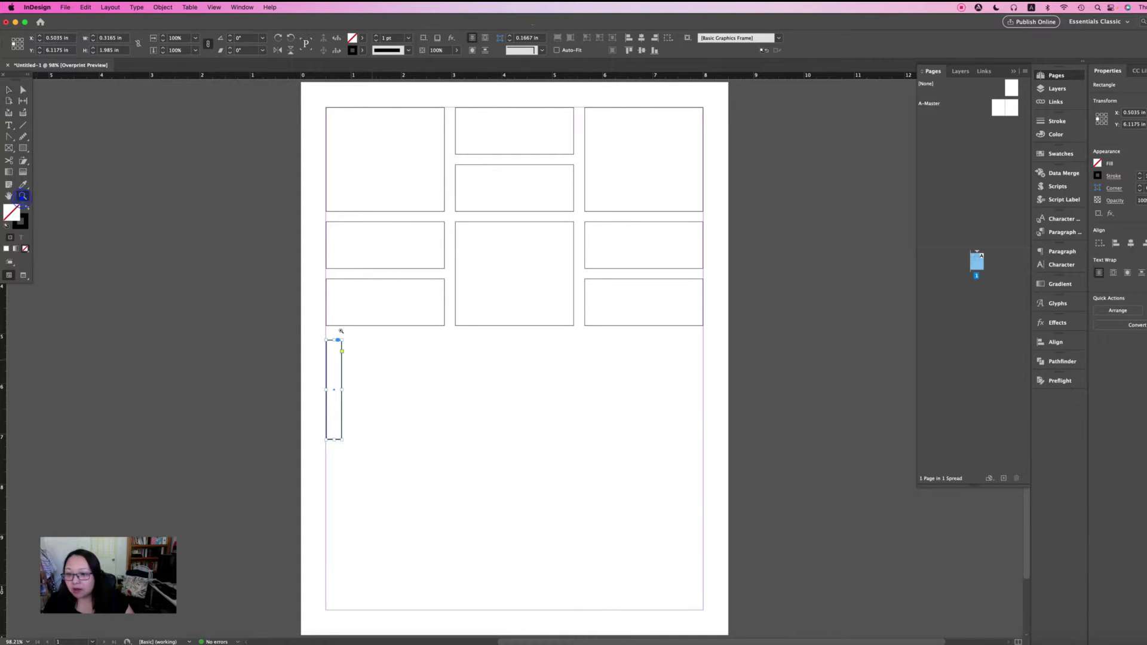
- Zoom in on the frame and place a vertical ruler guide down its middle, splitting it in half
key(z)
drag(308, 320, 410, 475)
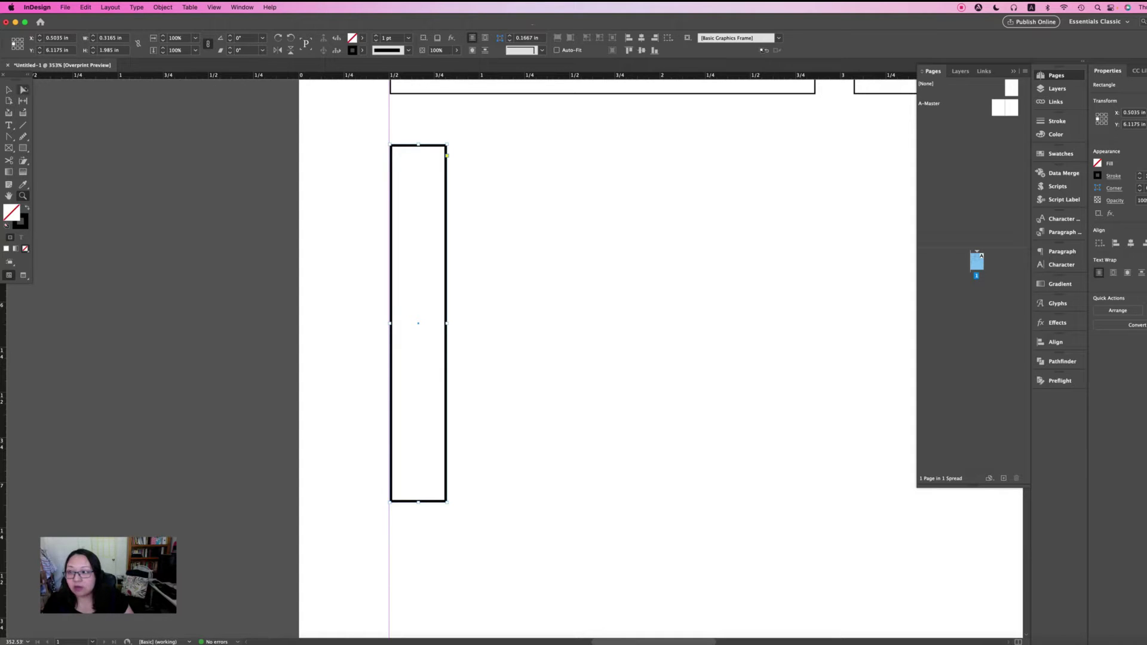
key(v)
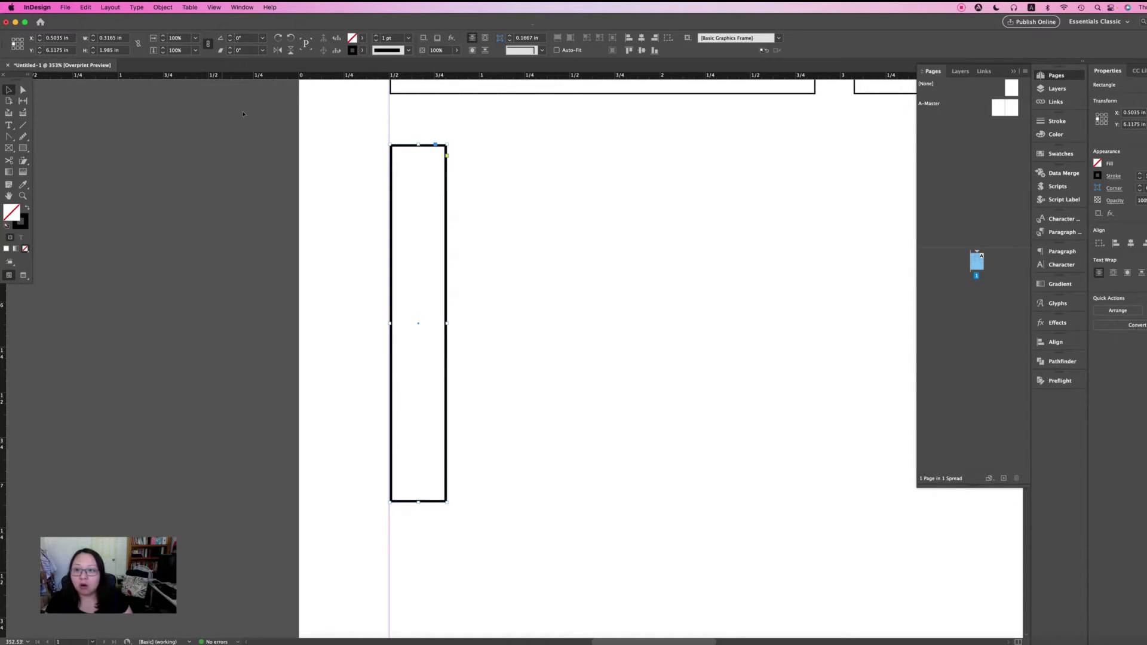
scroll(243, 114, down, 1)
key(super+r)
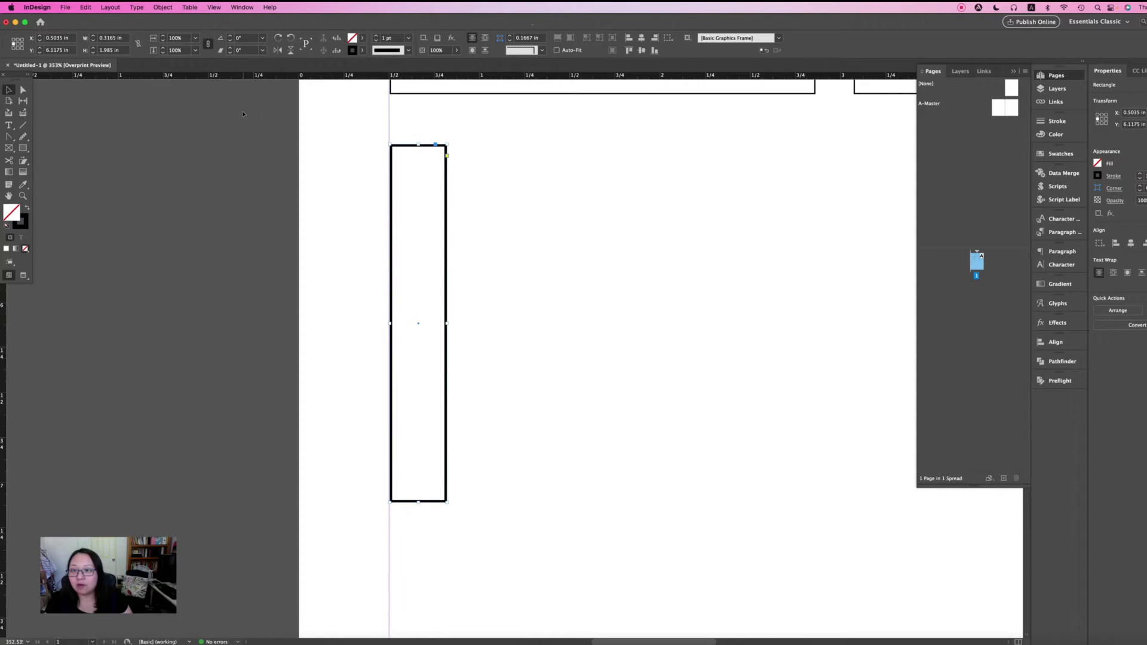
key(super+r)
key(super+r)
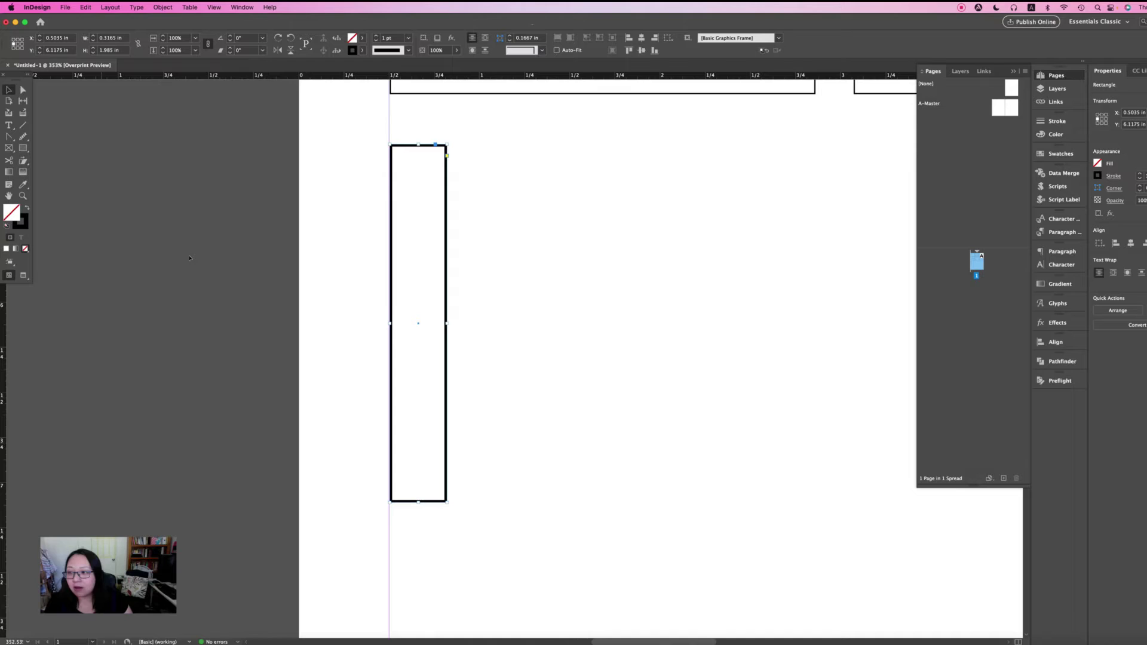
mouse_move(10, 334)
mouse_down()
mouse_move(421, 271)
mouse_move(418, 326)
mouse_up()
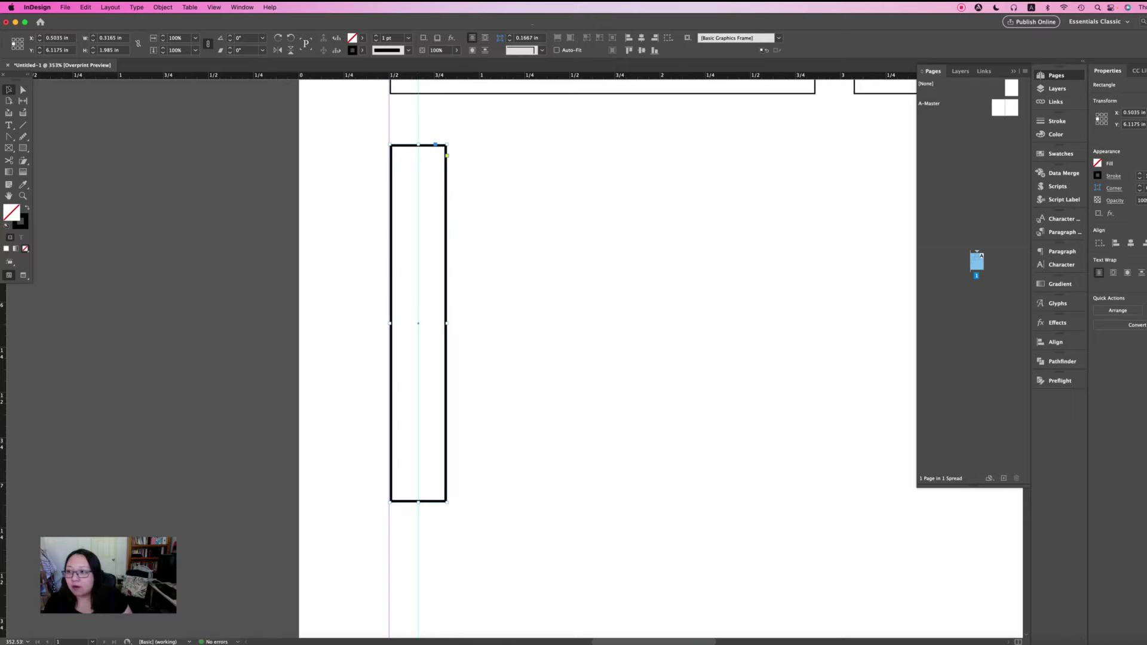
- Add an anchor point on the rectangle's bottom edge where the centre guide crosses it
click(10, 137)
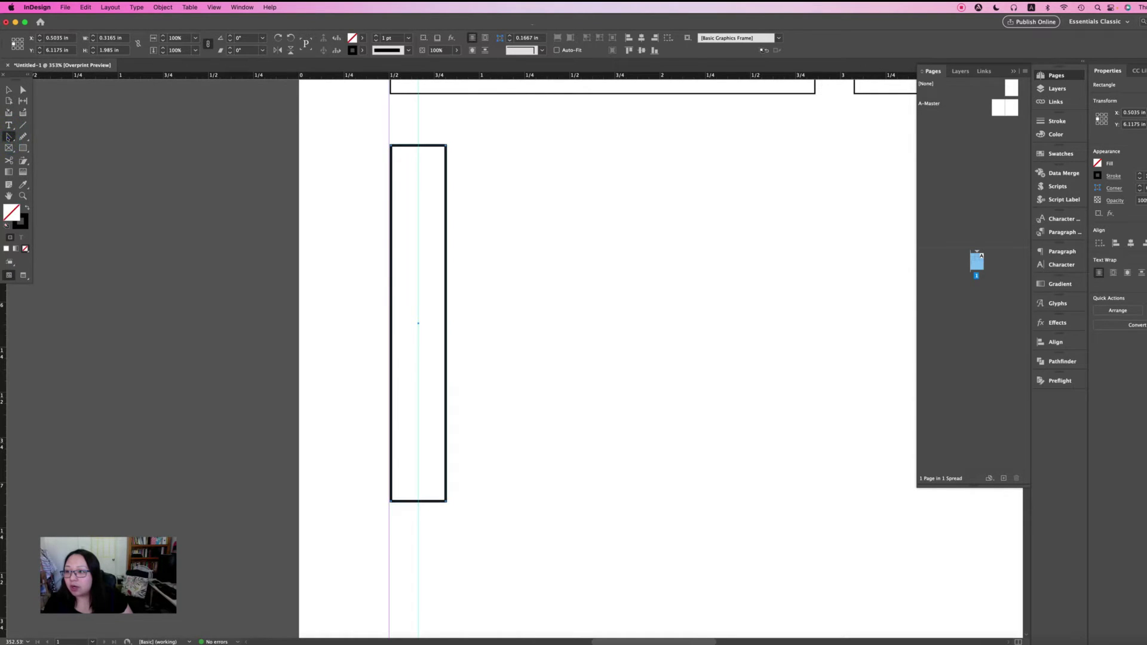
right_click(10, 136)
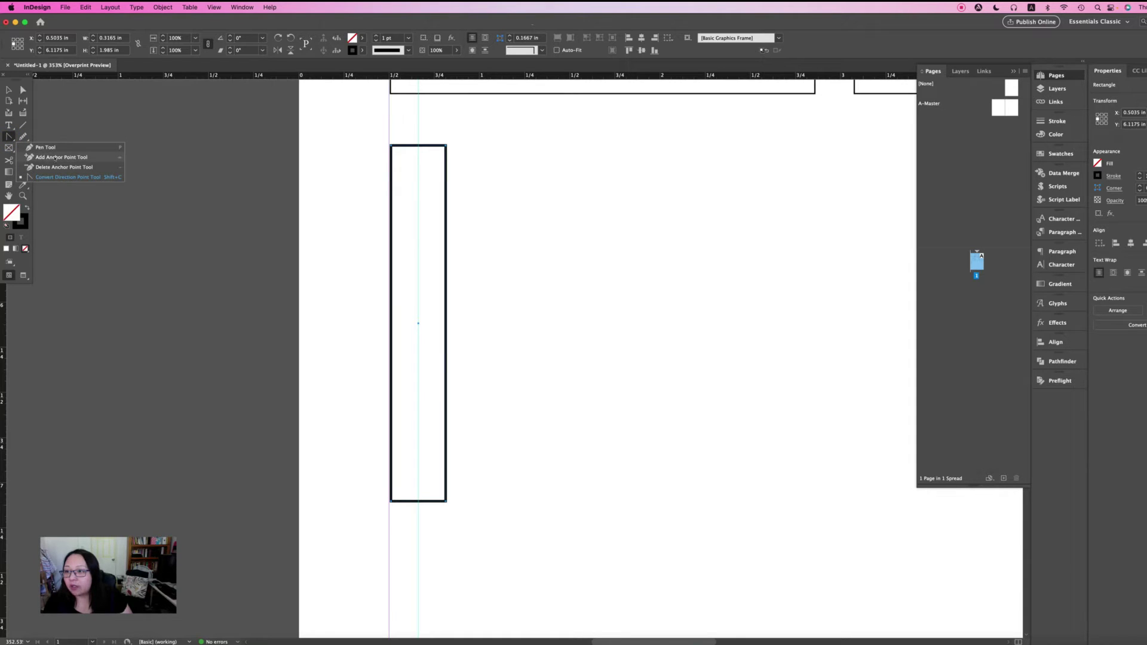
click(54, 157)
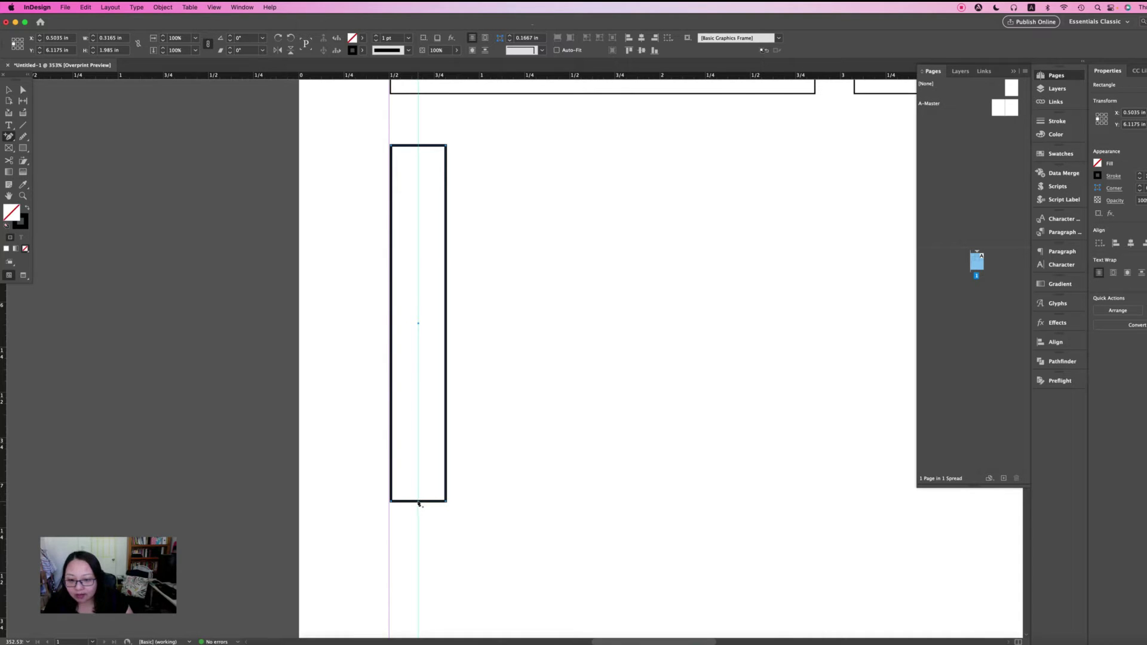
click(418, 501)
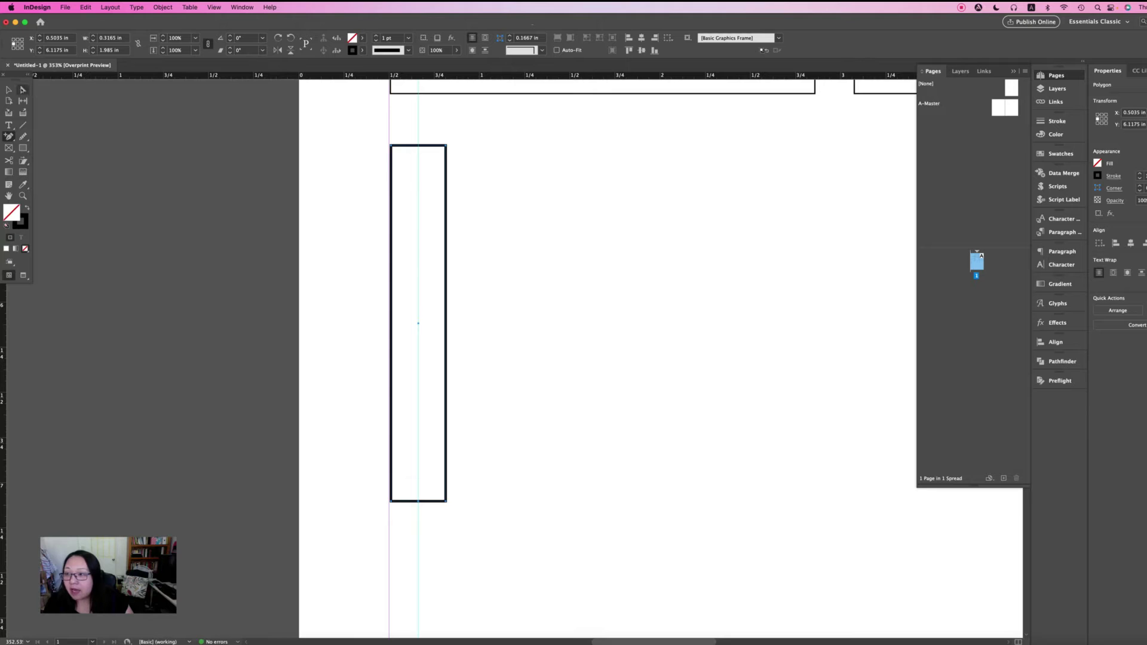
- Nudge the bottom-centre anchor point up three steps to form a V-notch in the base
click(23, 91)
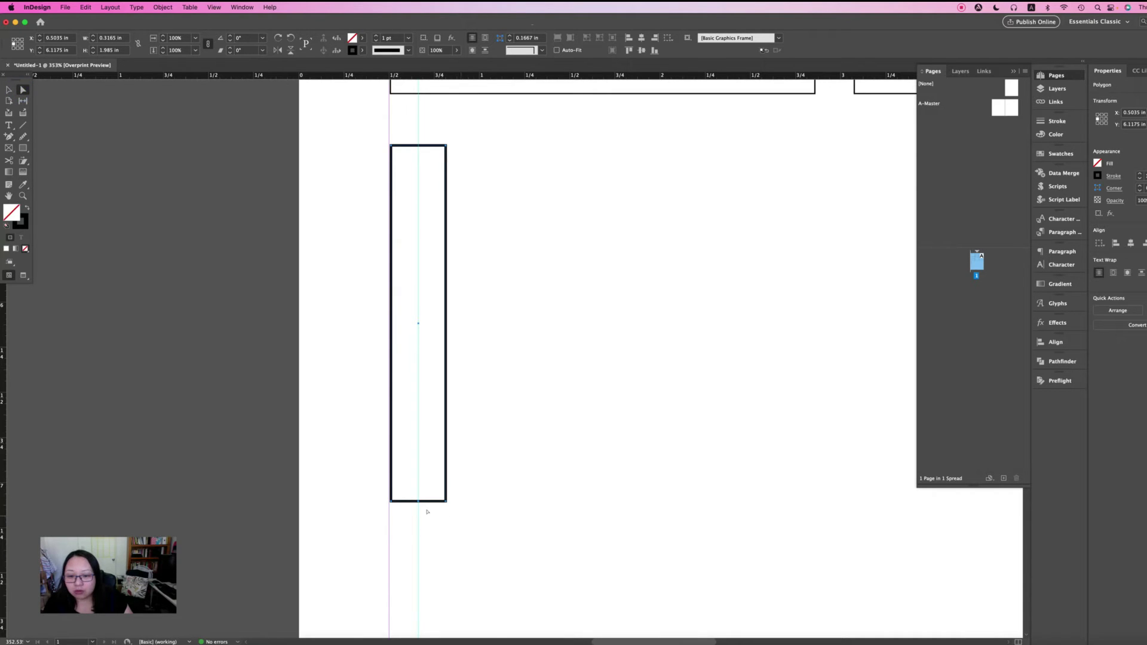
drag(420, 502, 419, 493)
click(419, 493)
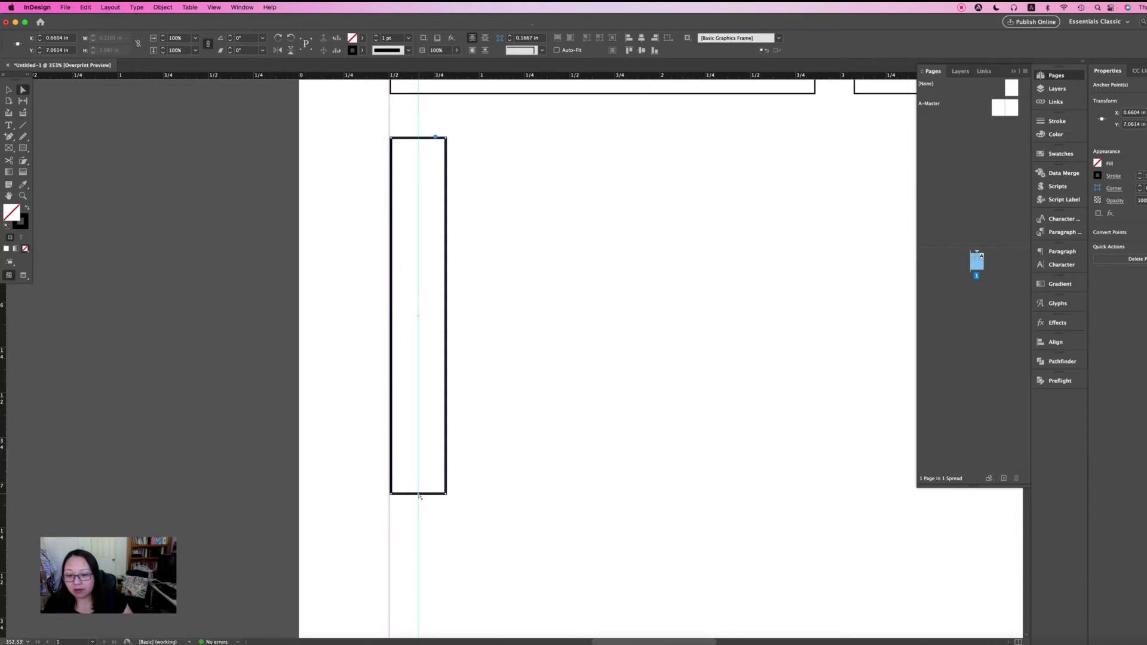
key(Up)
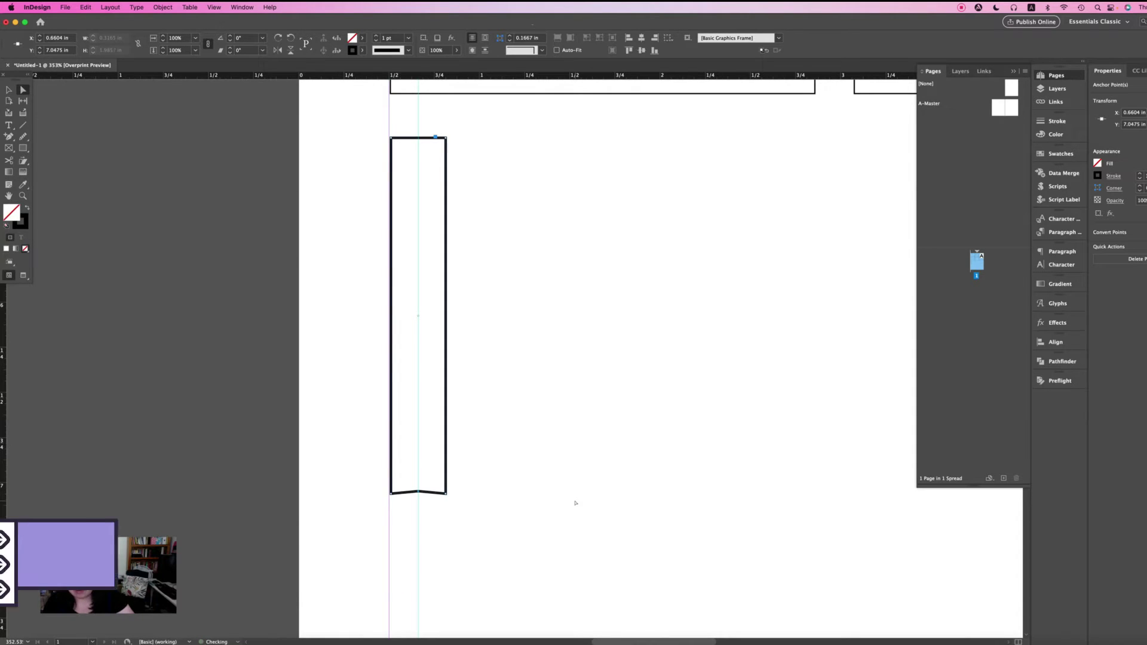
key(Up)
key(Up)
key(Up)
key(Up)
key(Up)
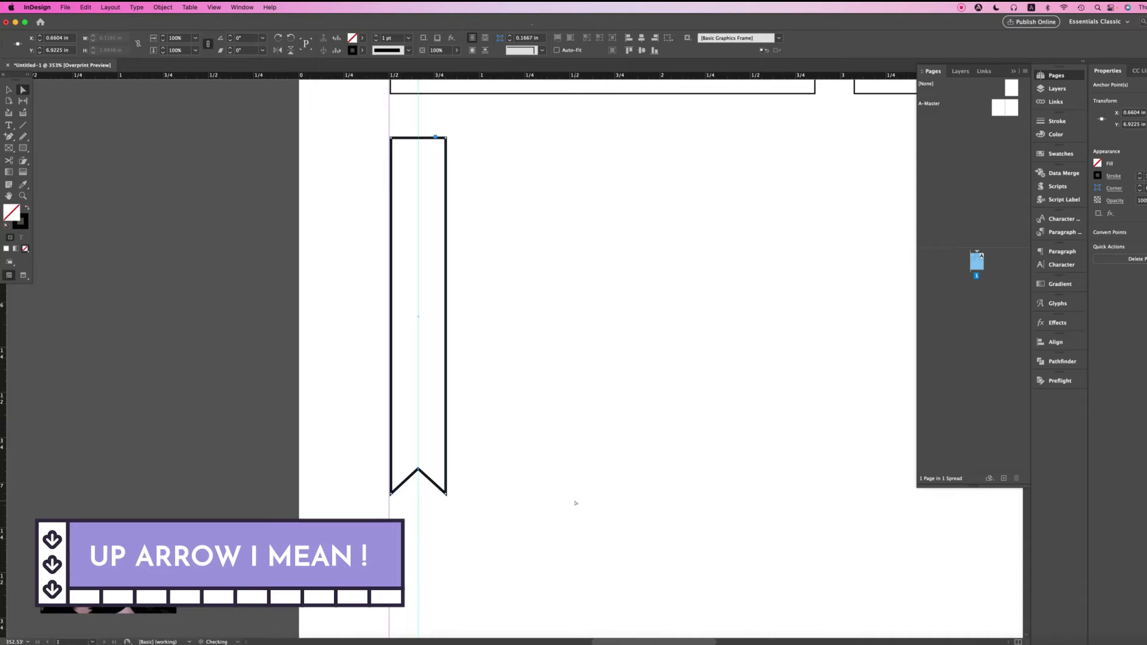
key(Up)
key(Up)
key(Up)
key(Up)
key(Up)
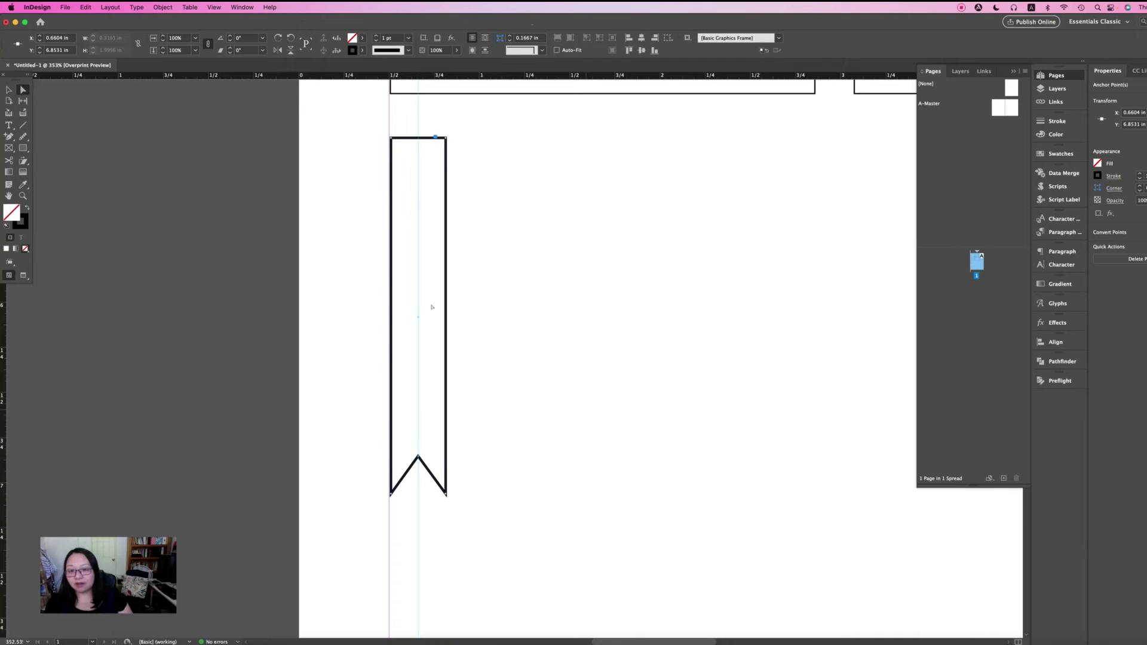
- Delete the vertical centre guide from the ribbon
click(224, 278)
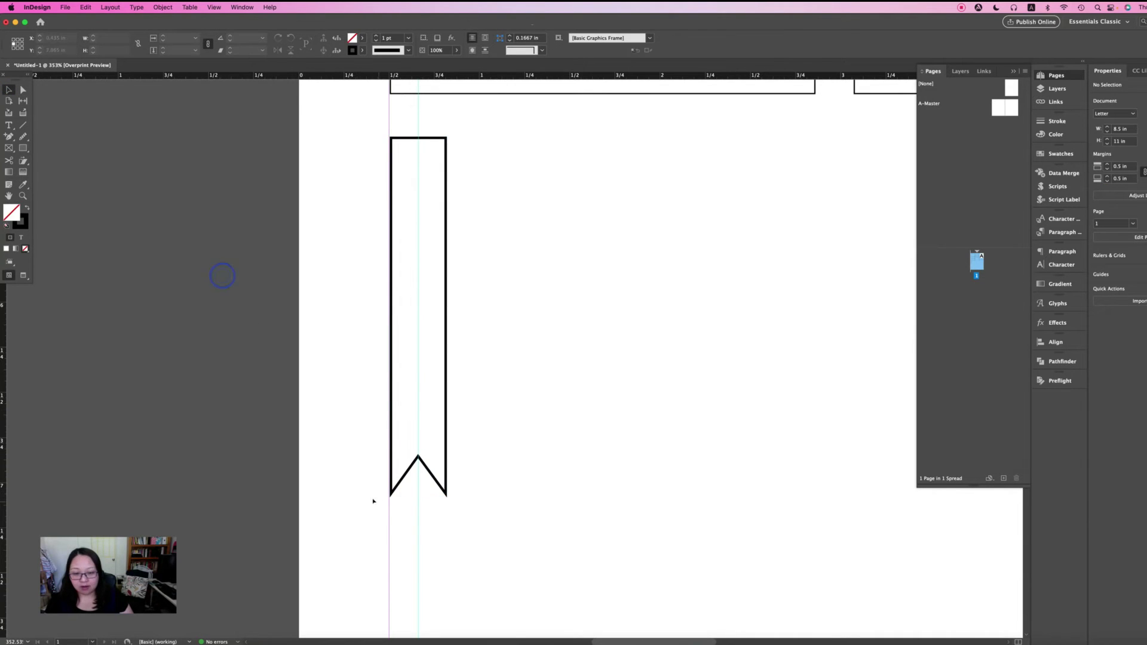
mouse_move(412, 530)
mouse_down()
mouse_move(439, 518)
mouse_move(413, 531)
mouse_up()
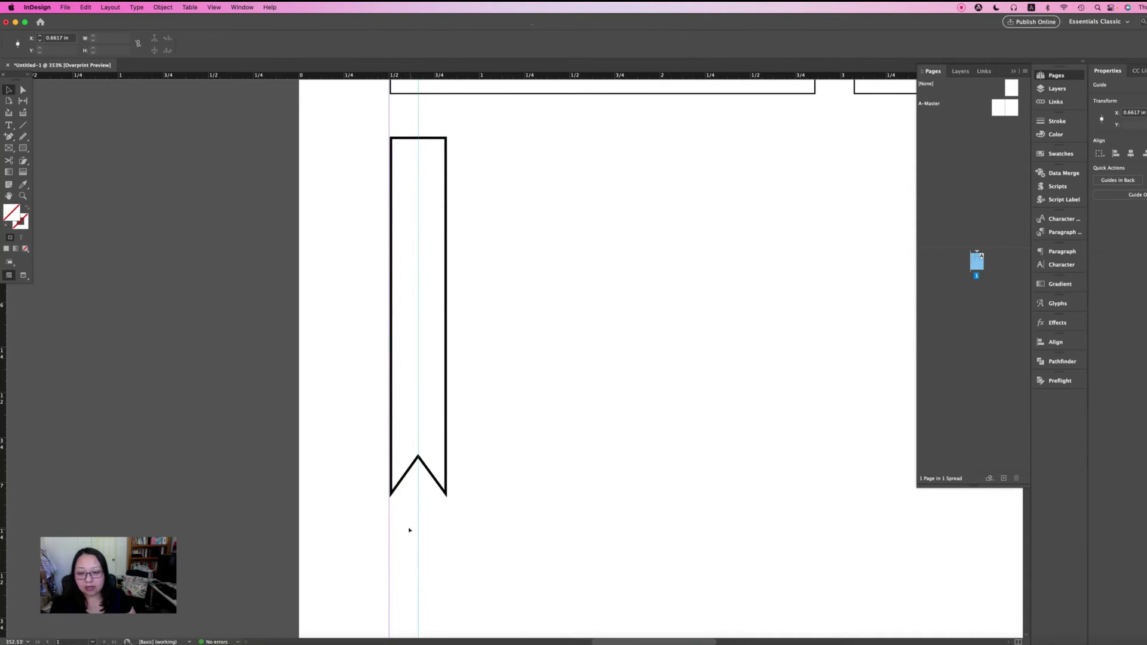
key(Delete)
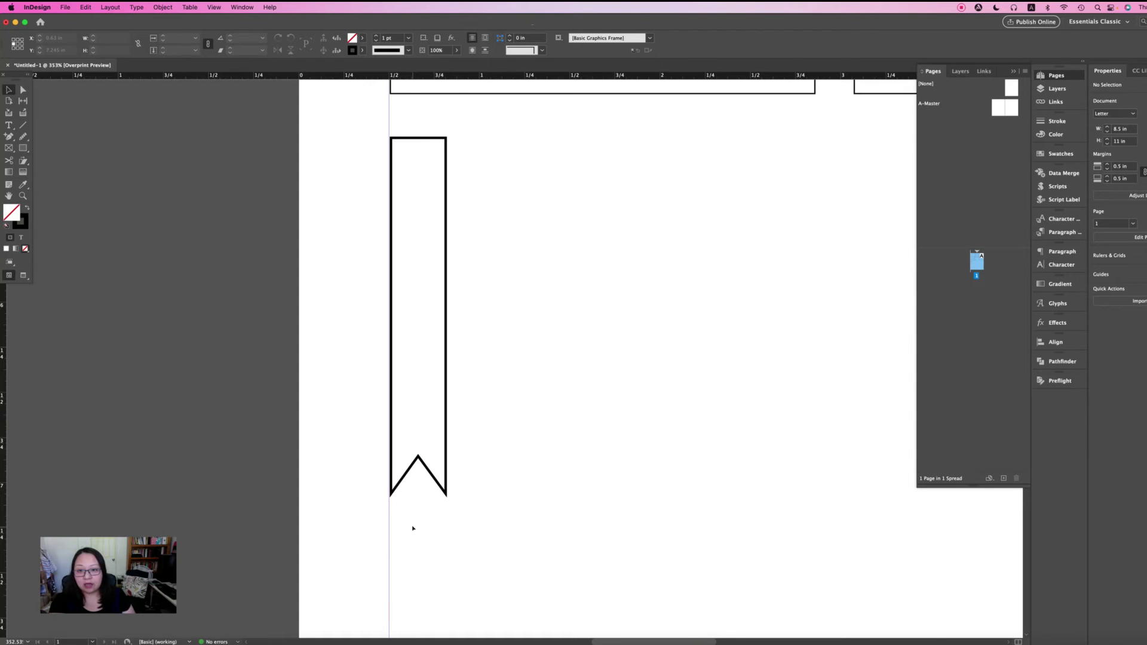
- Stretch the ribbon taller so its notched tail reaches further down the page
key(super+minus)
key(super+minus)
key(super+minus)
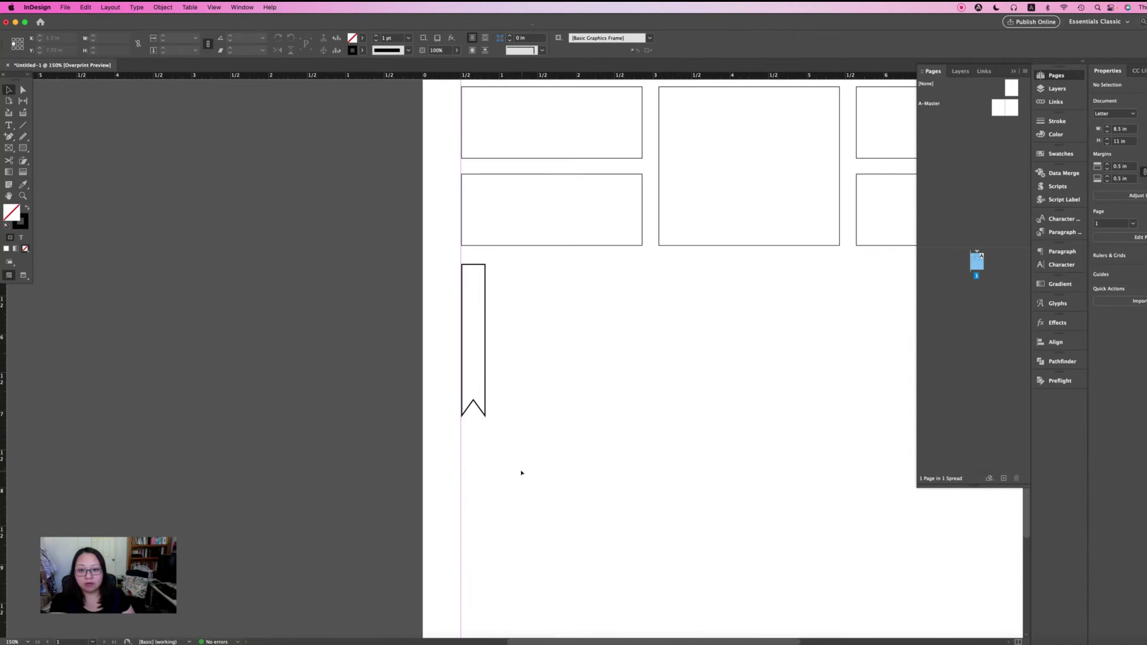
key(super+minus)
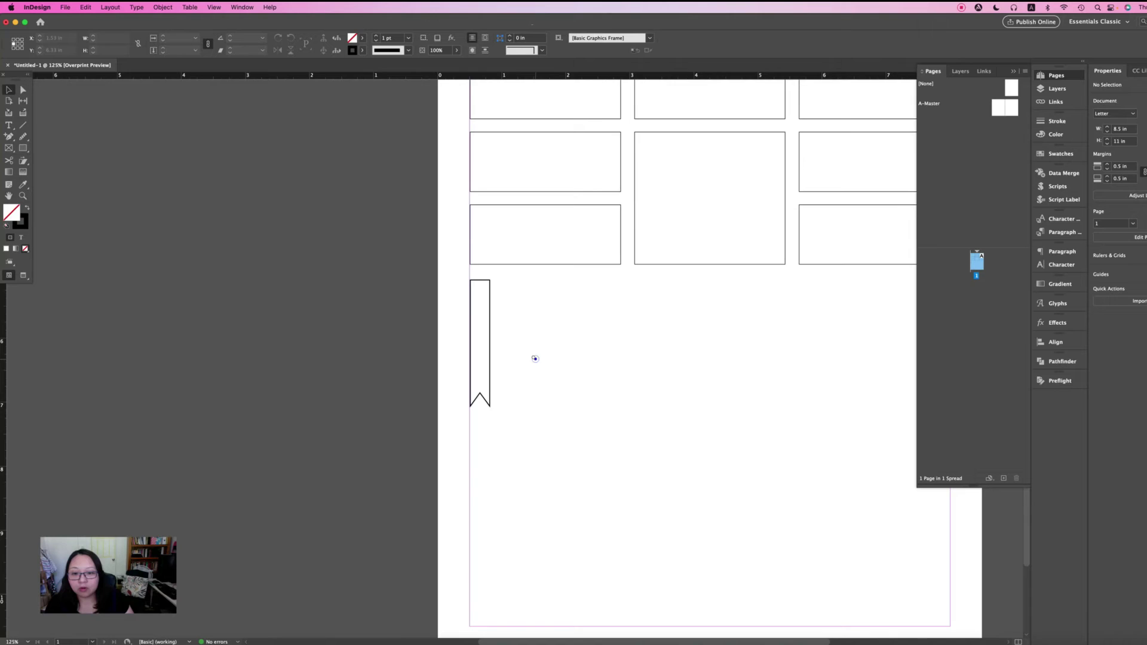
key(super+minus)
drag(535, 360, 369, 414)
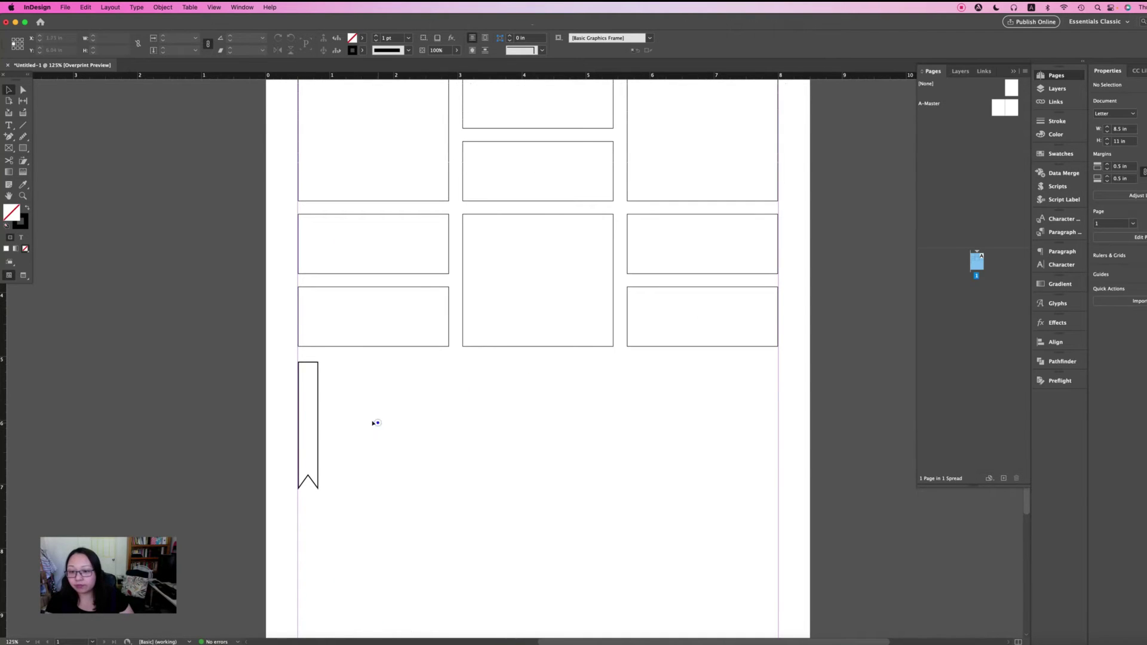
click(308, 381)
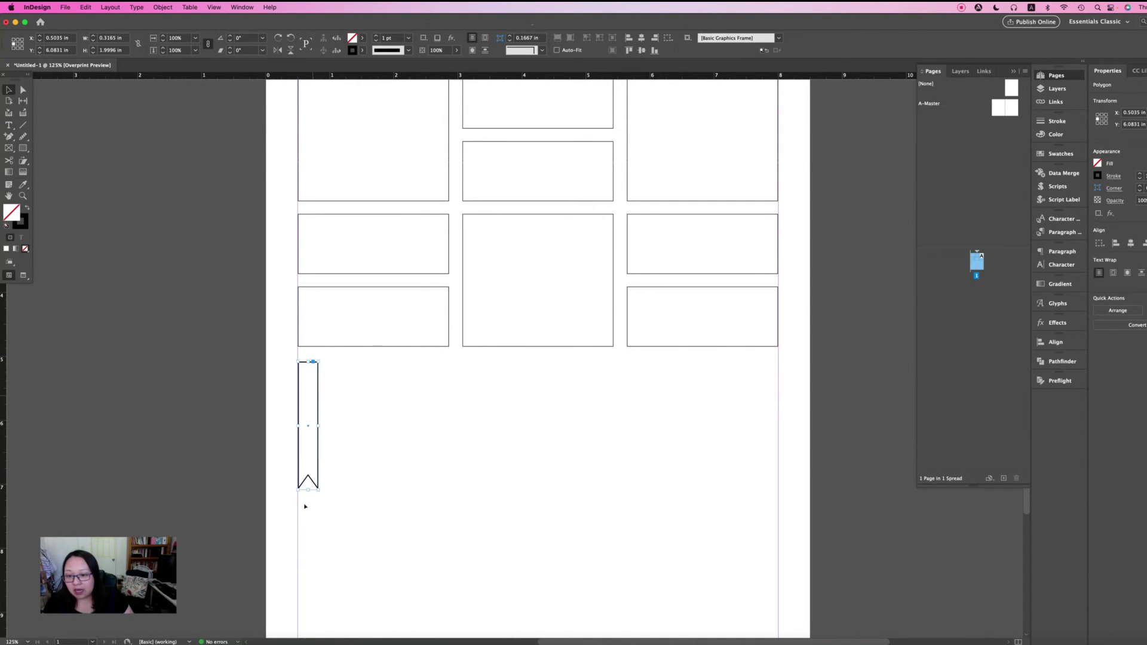
mouse_move(308, 486)
mouse_down()
mouse_move(311, 522)
mouse_move(307, 506)
mouse_up()
click(386, 527)
click(309, 511)
- Set the ribbon's stroke weight to 0.5 pt
click(392, 493)
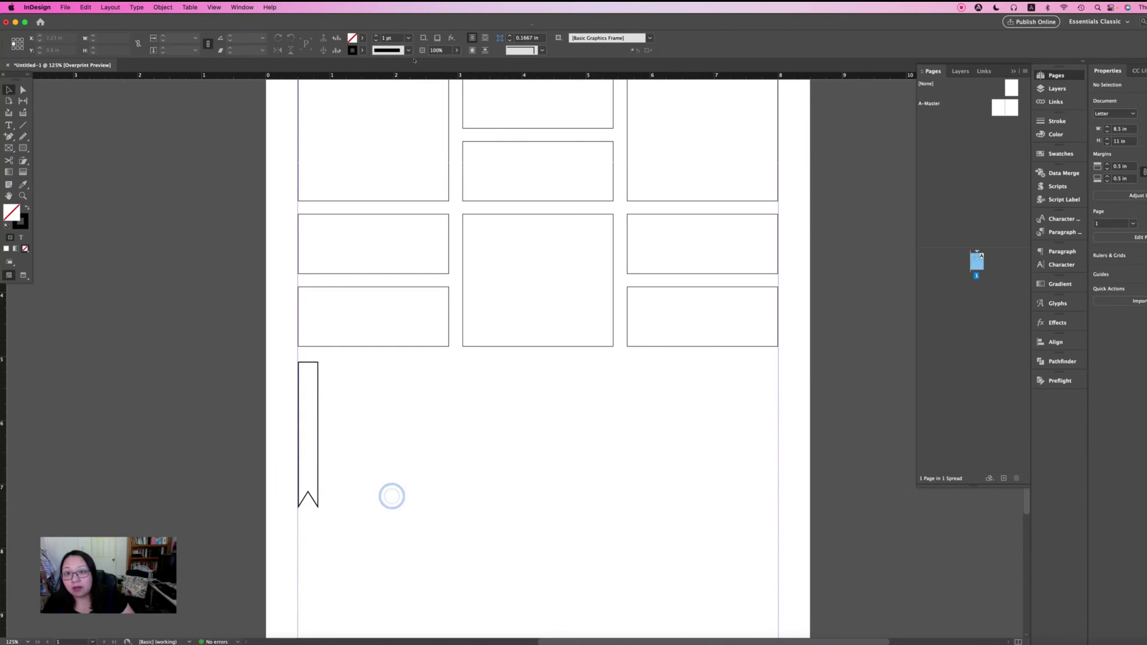
click(309, 361)
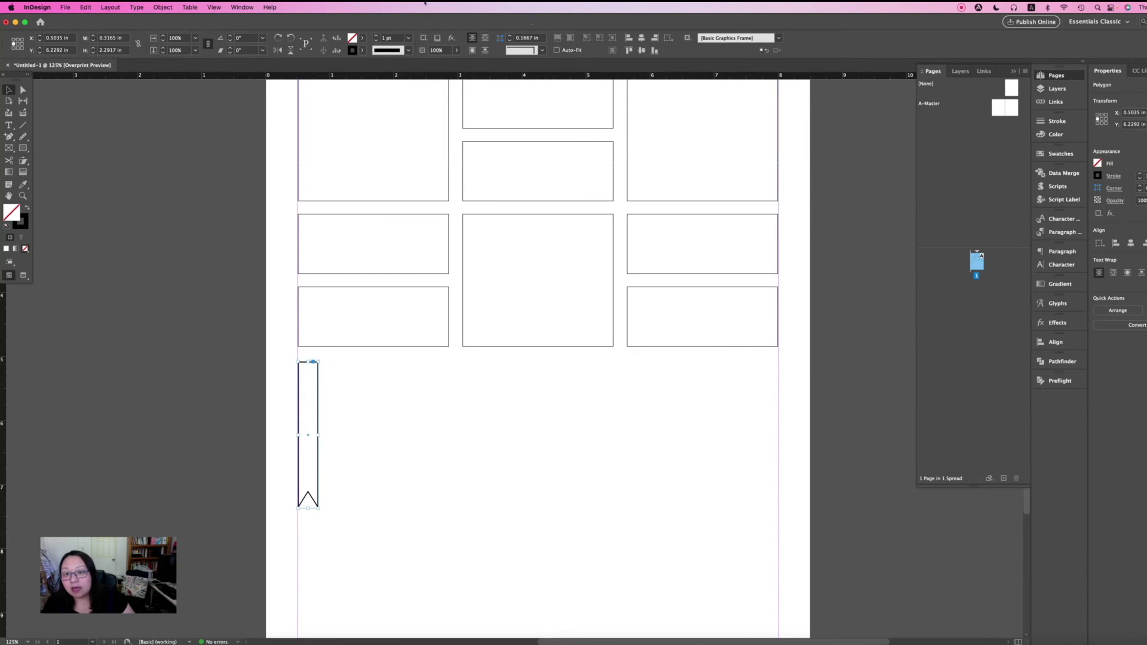
click(408, 38)
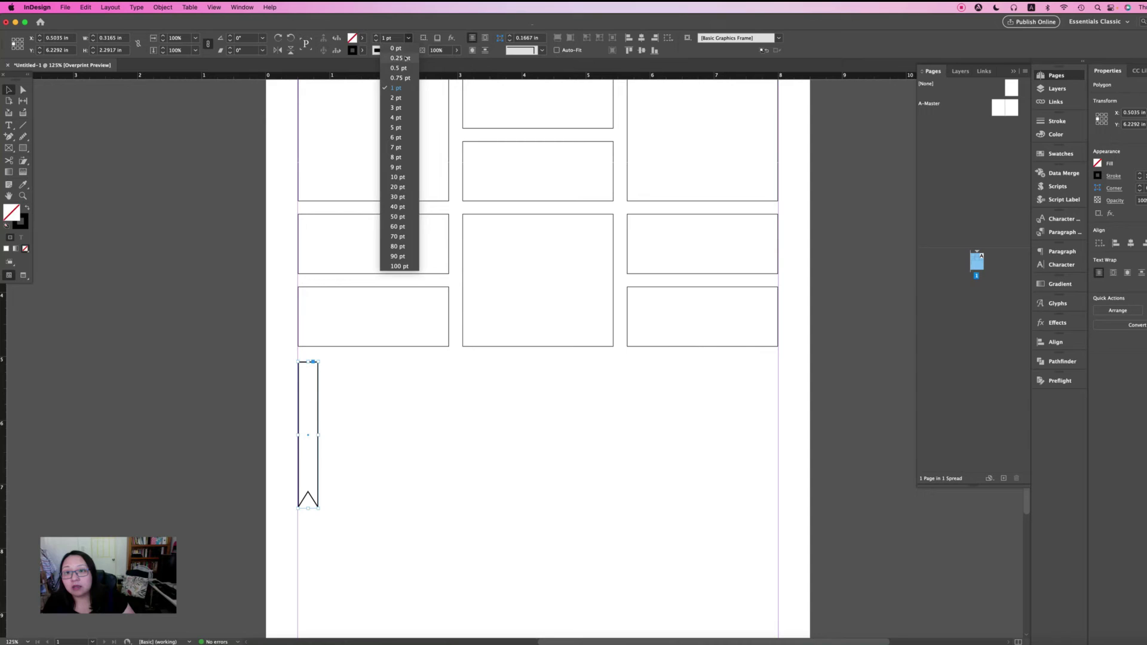
click(400, 68)
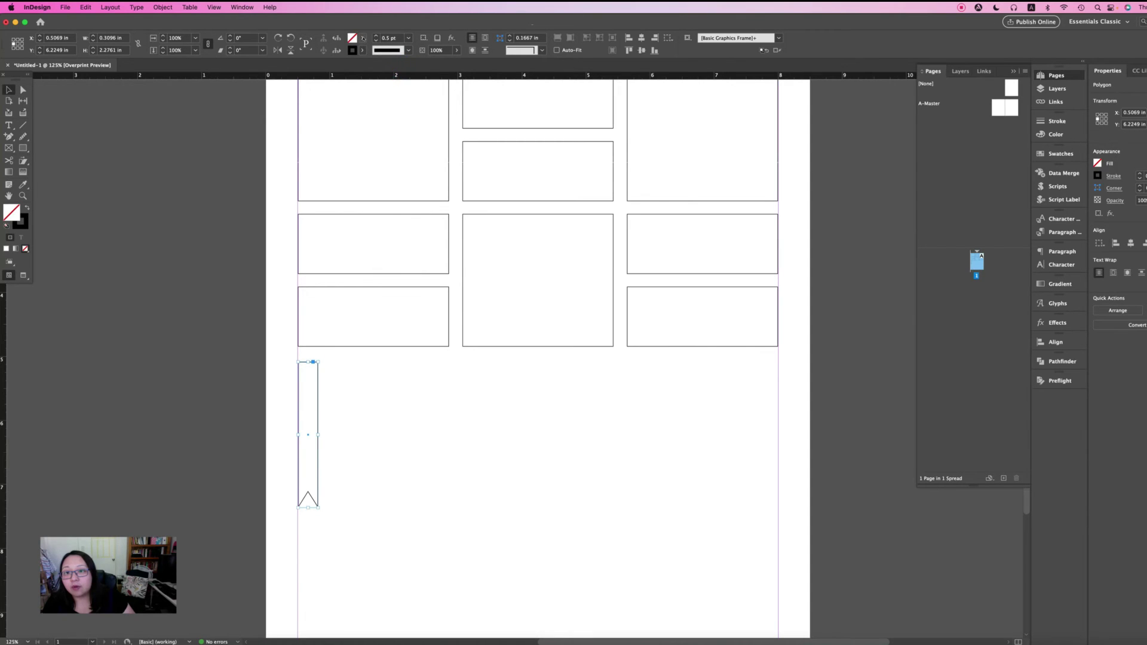
- Fill the ribbon with the white [Paper] swatch
click(363, 38)
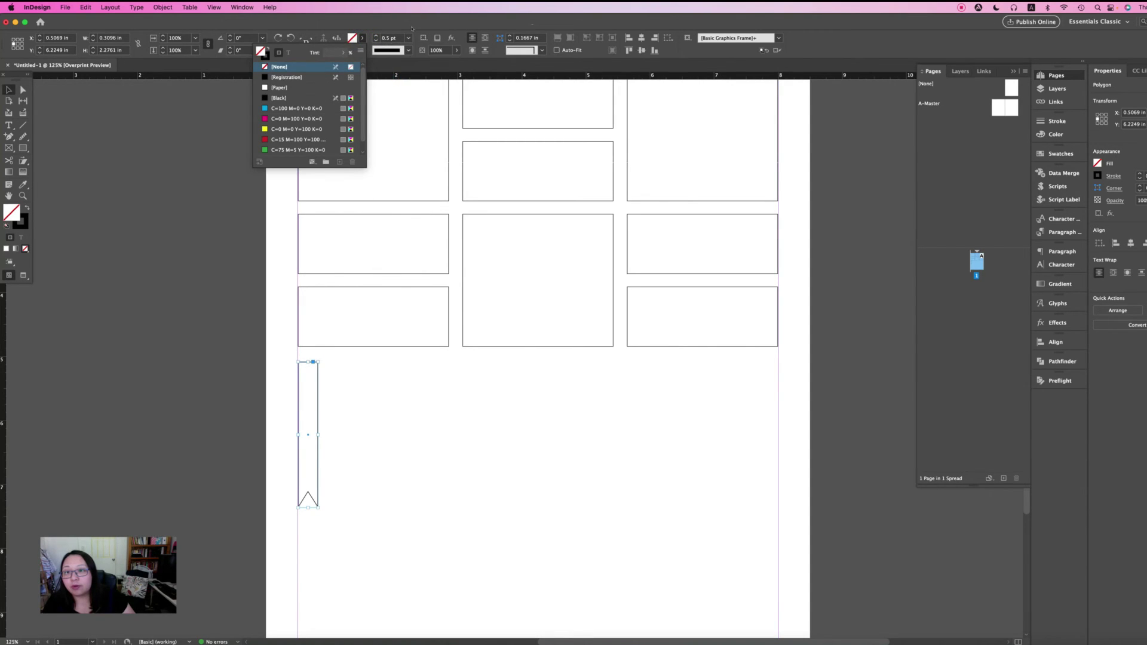
click(281, 88)
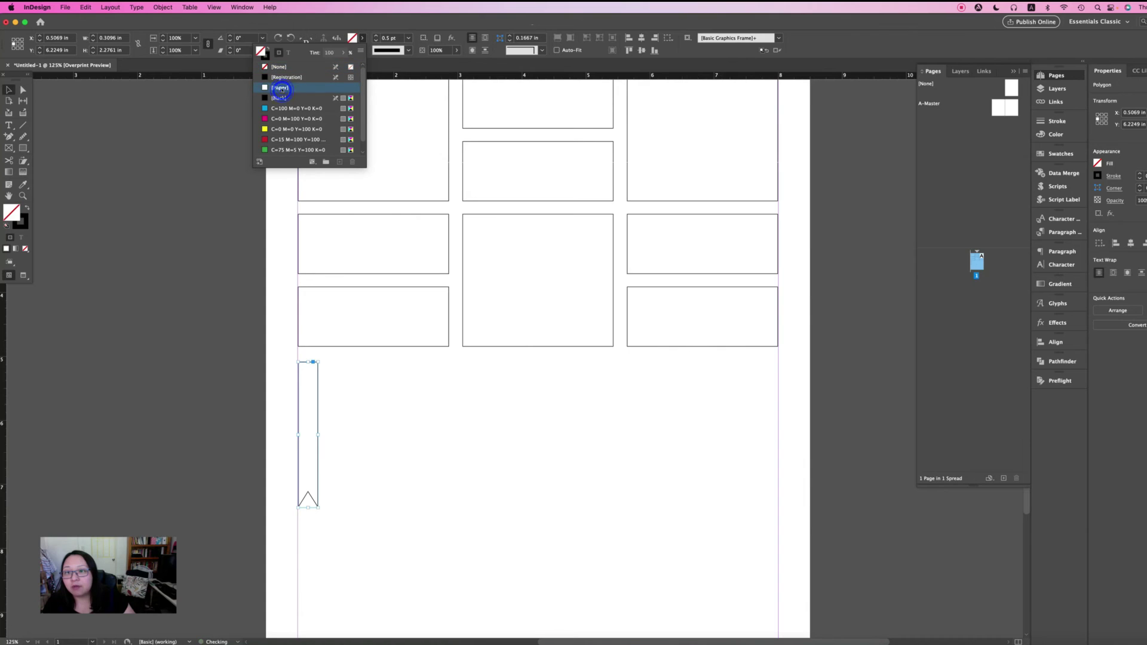
click(425, 420)
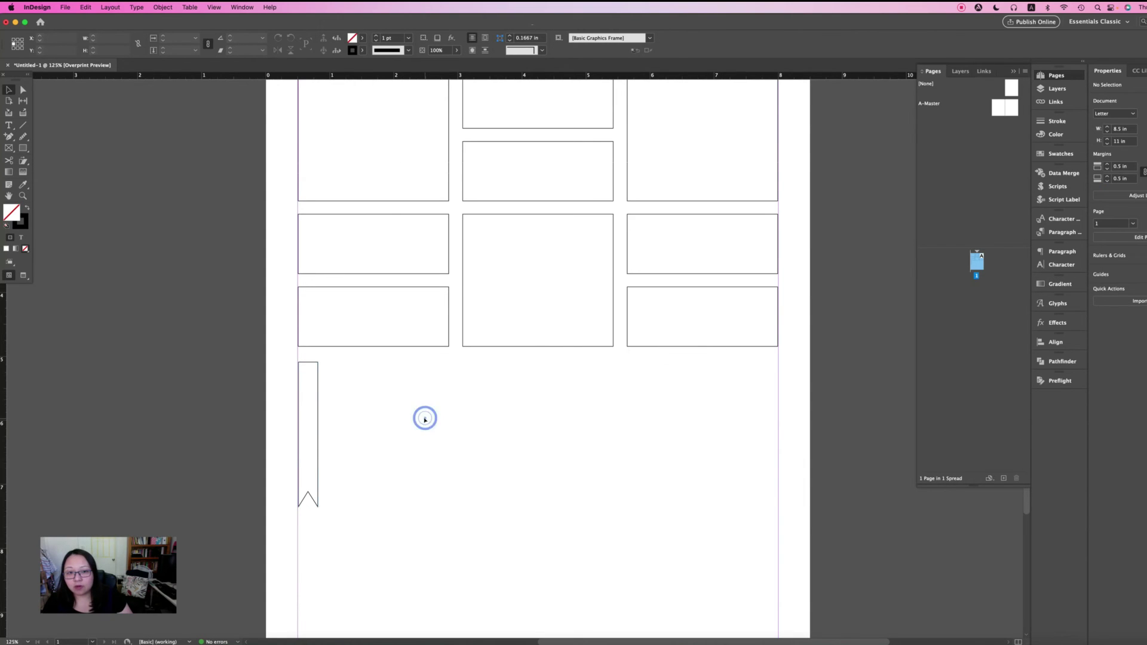
scroll(425, 419, up, 3)
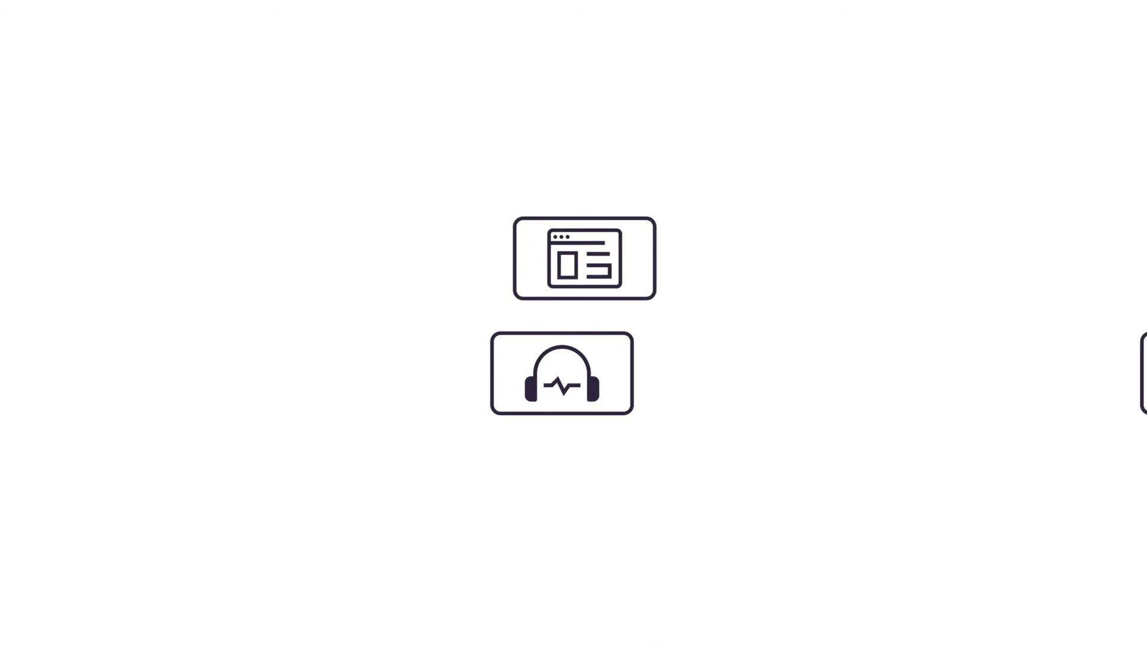